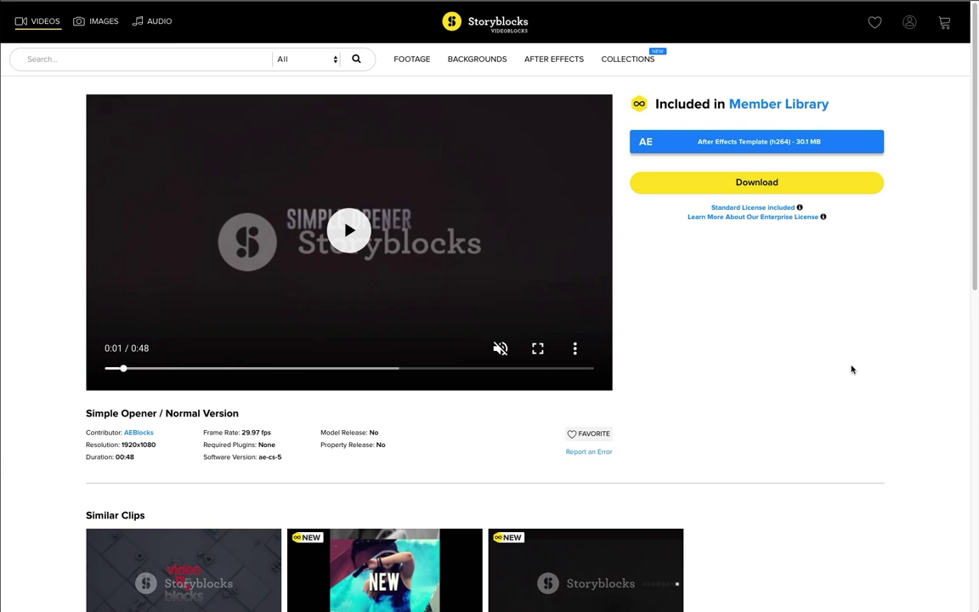
Step: Play the Simple Opener template preview video on Storyblocks
click(349, 245)
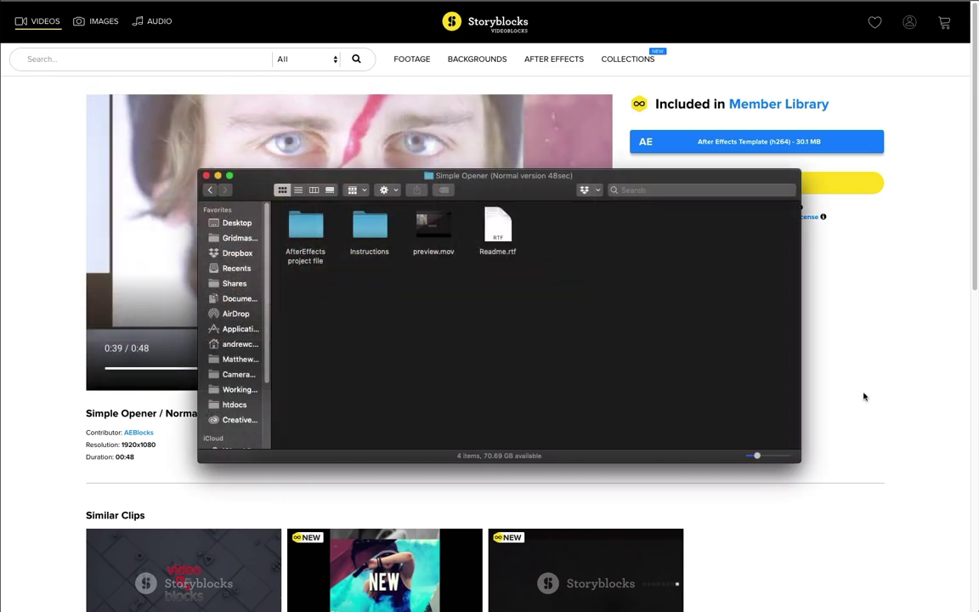
Step: Open the AfterEffects project file folder and launch the Simple Opener .aep project
double_click(292, 221)
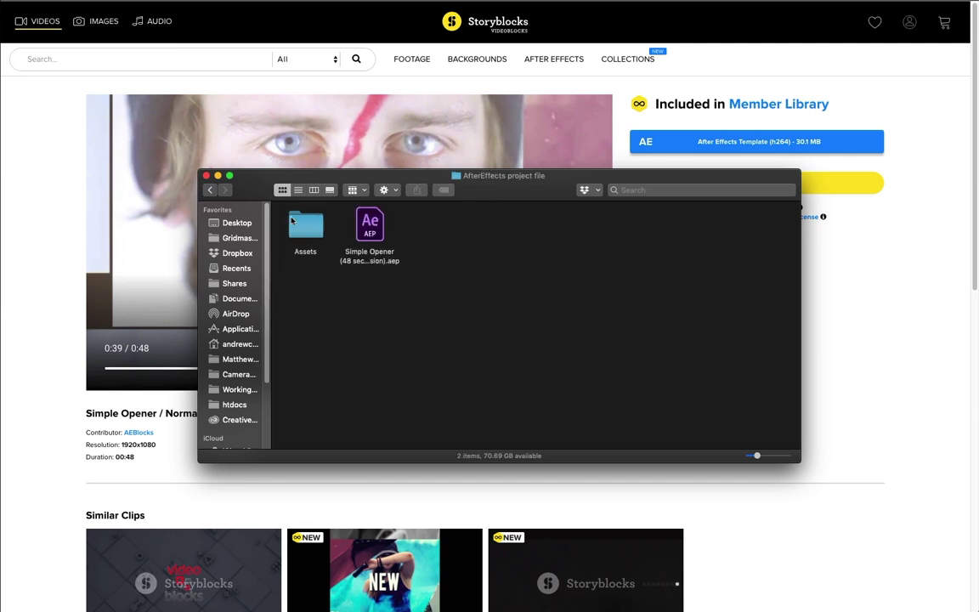
double_click(371, 226)
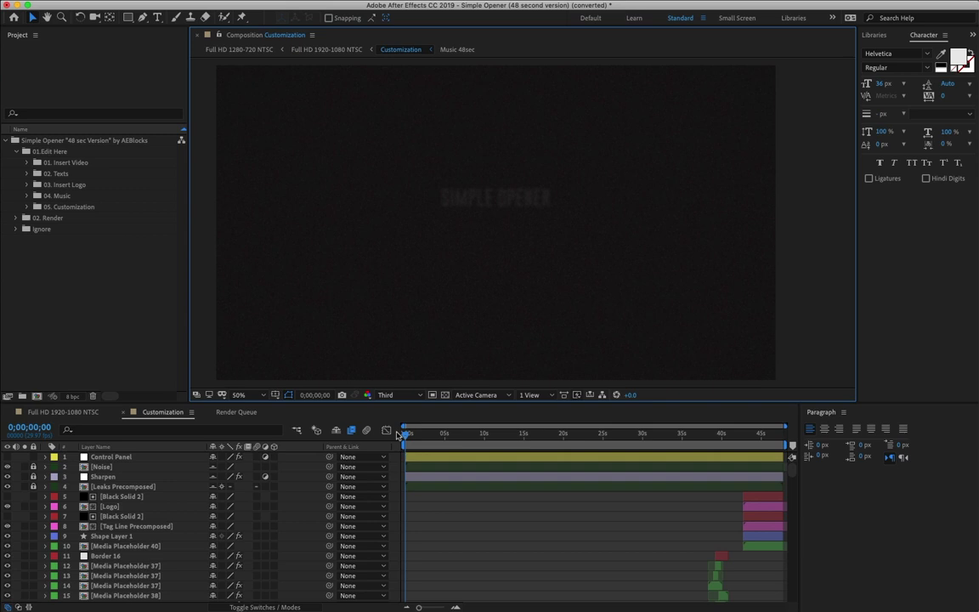
Step: Preview the Customization composition and select the Text 01 Precomposed title layer
key(space)
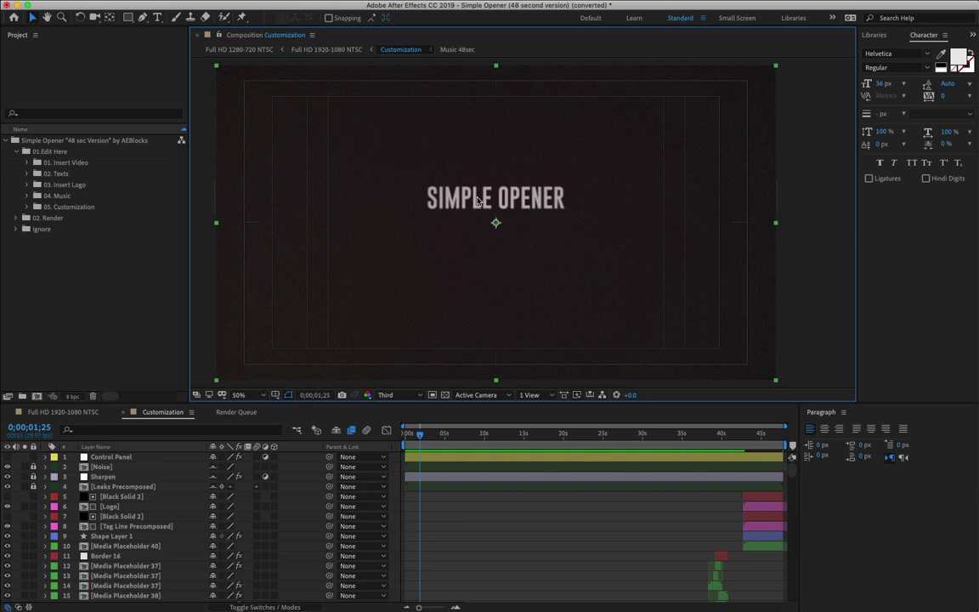
scroll(284, 559, down, 20)
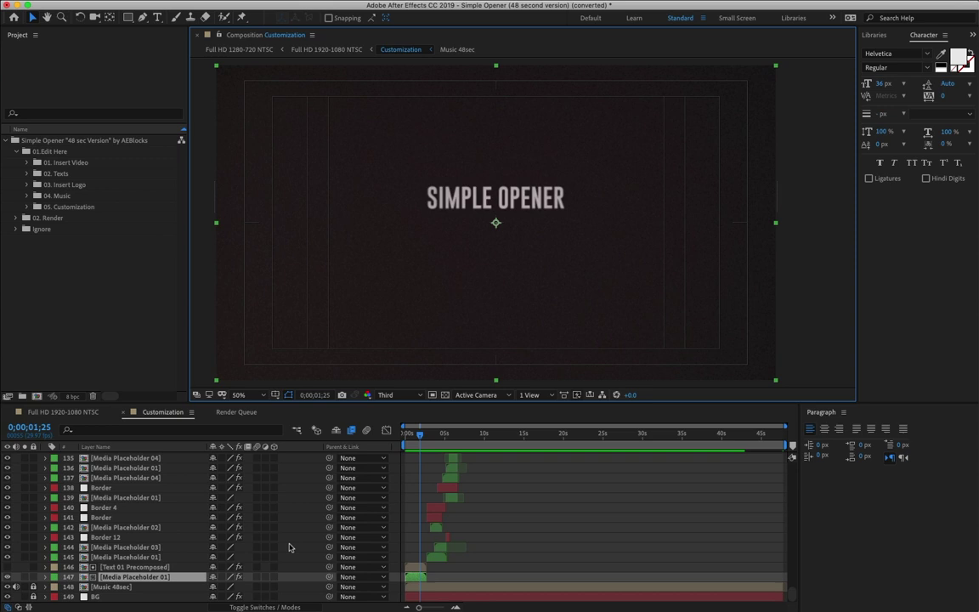
click(136, 567)
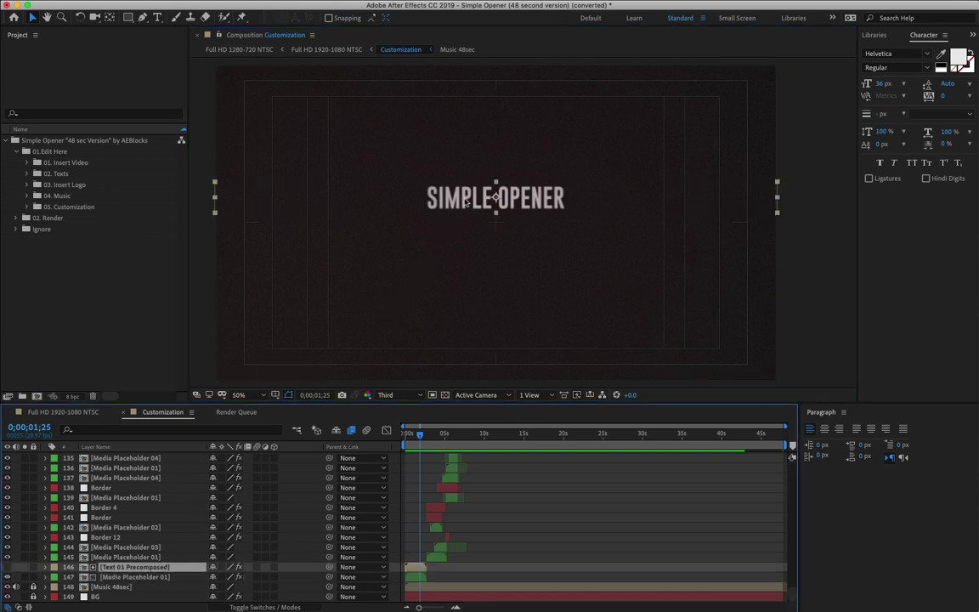
Step: Change the title text in Text 01 Edit to 'storyblocks' and preview it in Customization
double_click(466, 201)
double_click(466, 201)
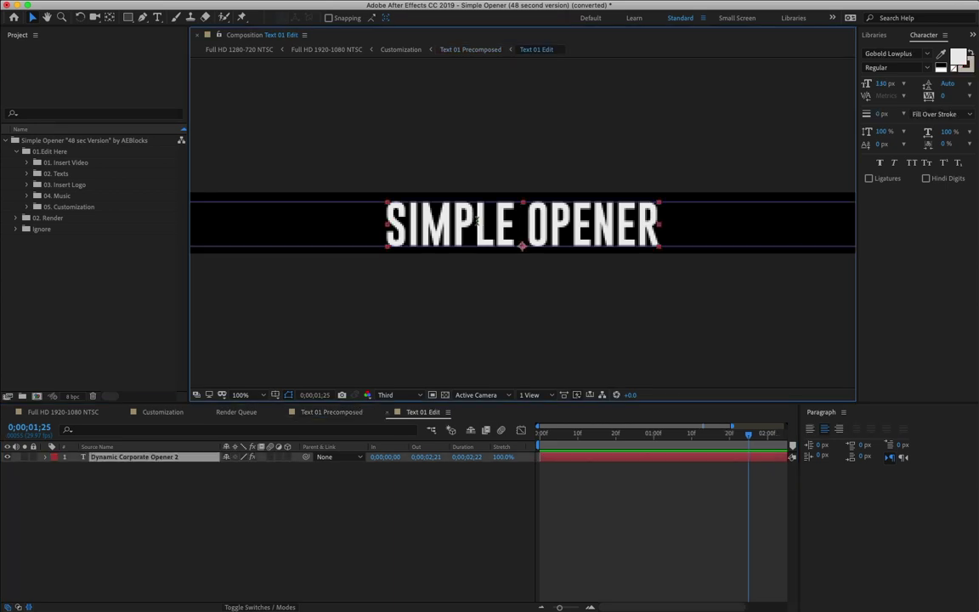
double_click(477, 221)
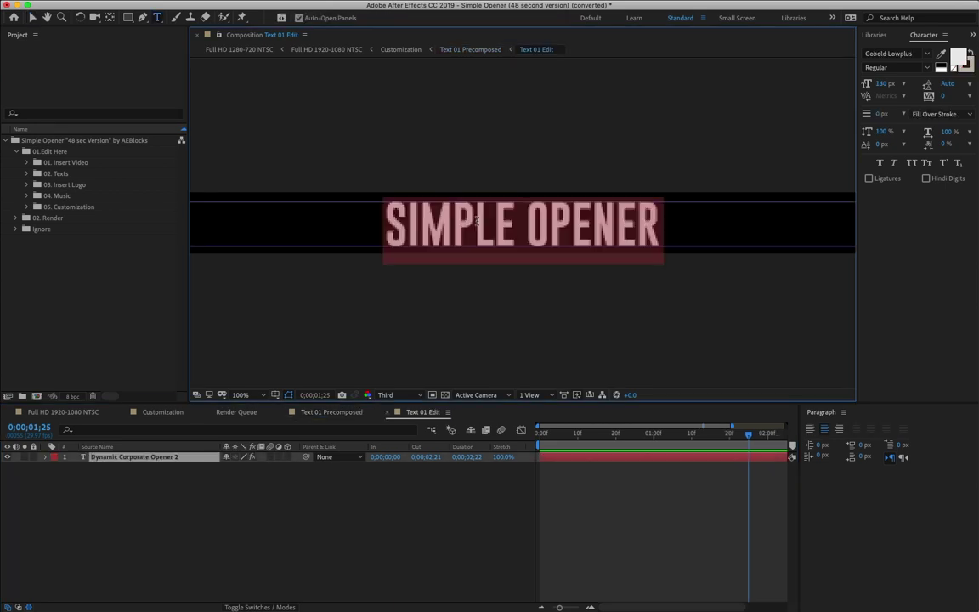
text(storyb)
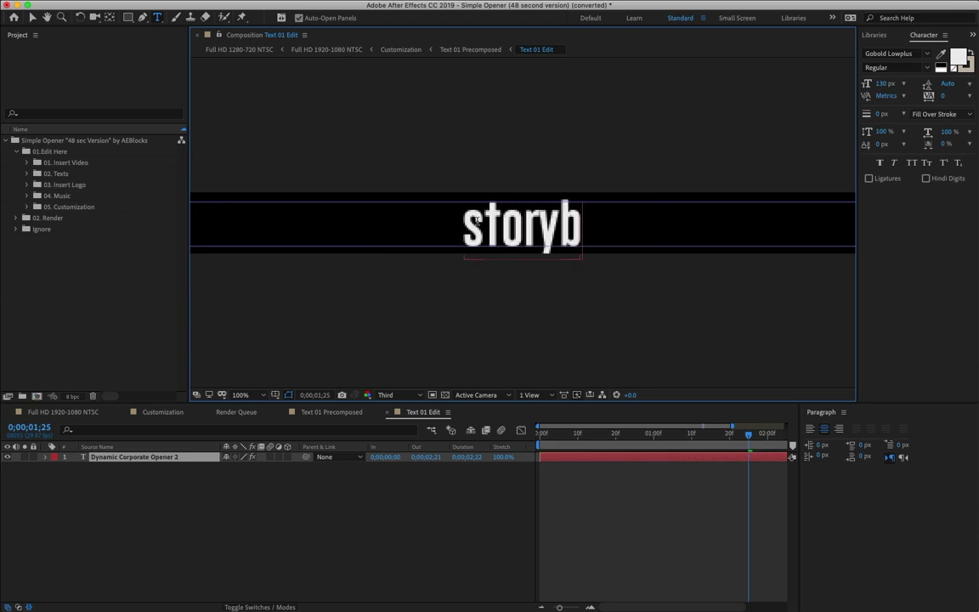
text(locks)
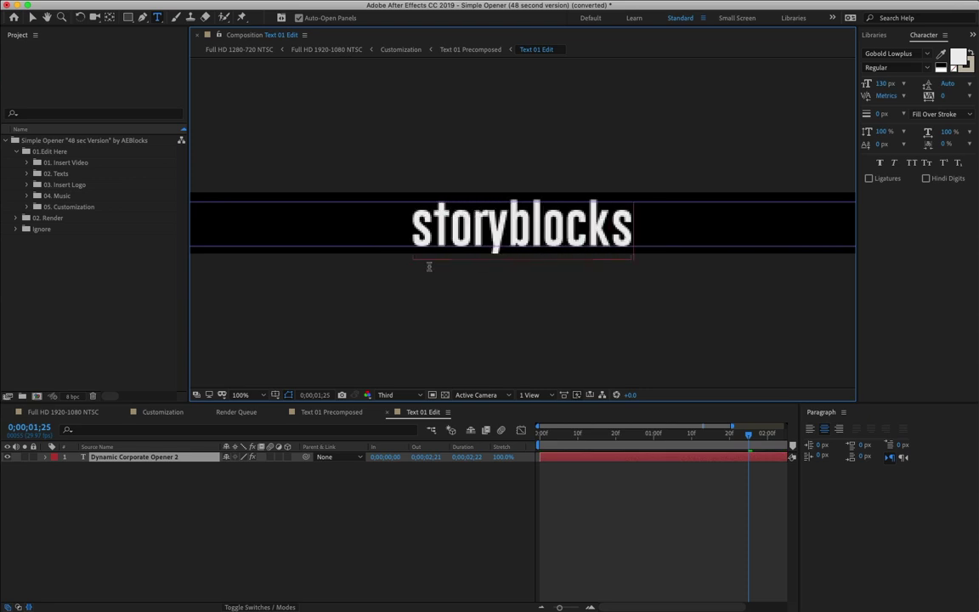
click(163, 411)
key(space)
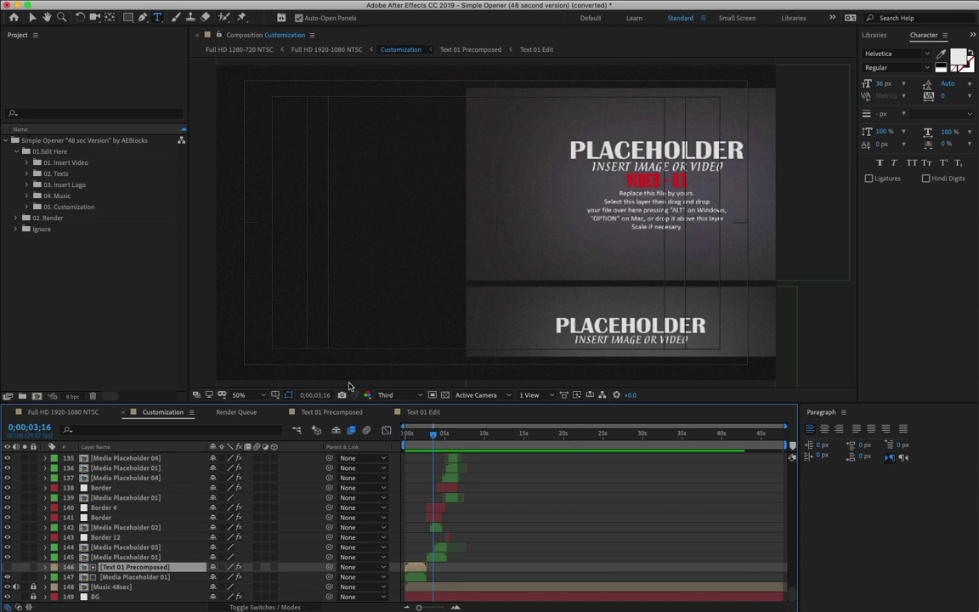
Step: Replace Placeholder 01.jpg with the forest stair photo AS6_1683-77.jpg
click(27, 162)
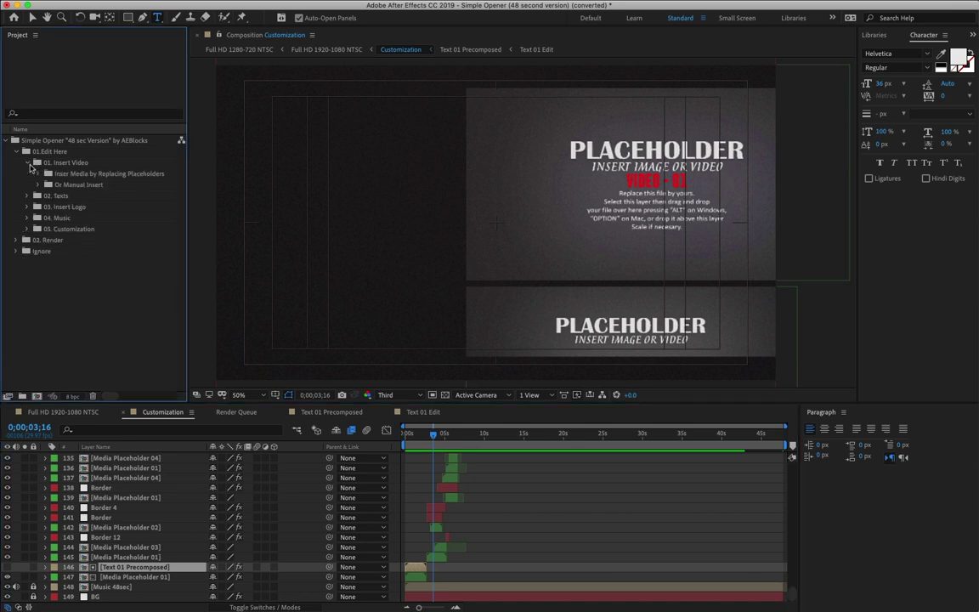
click(37, 174)
scroll(43, 179, down, 2)
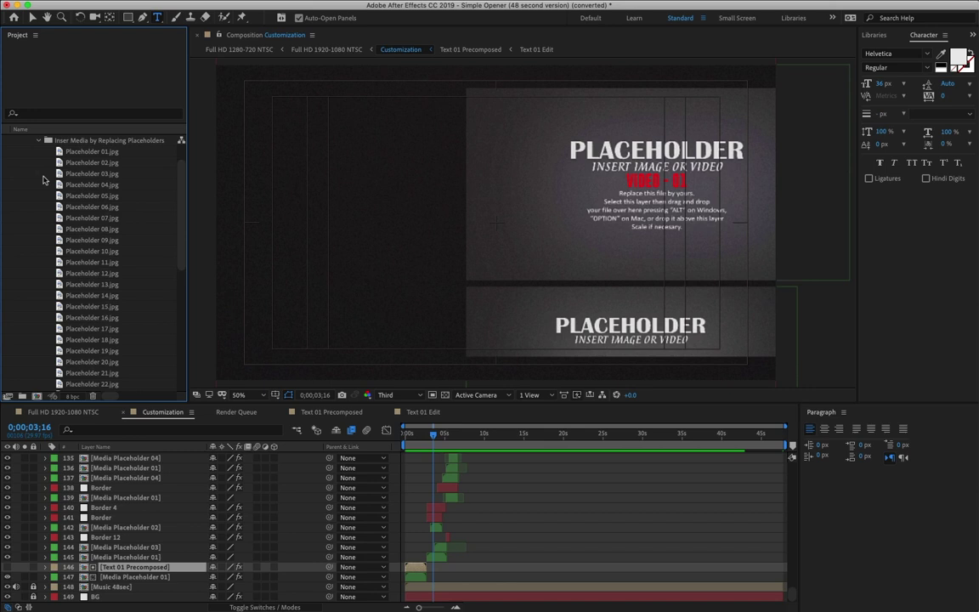
right_click(114, 152)
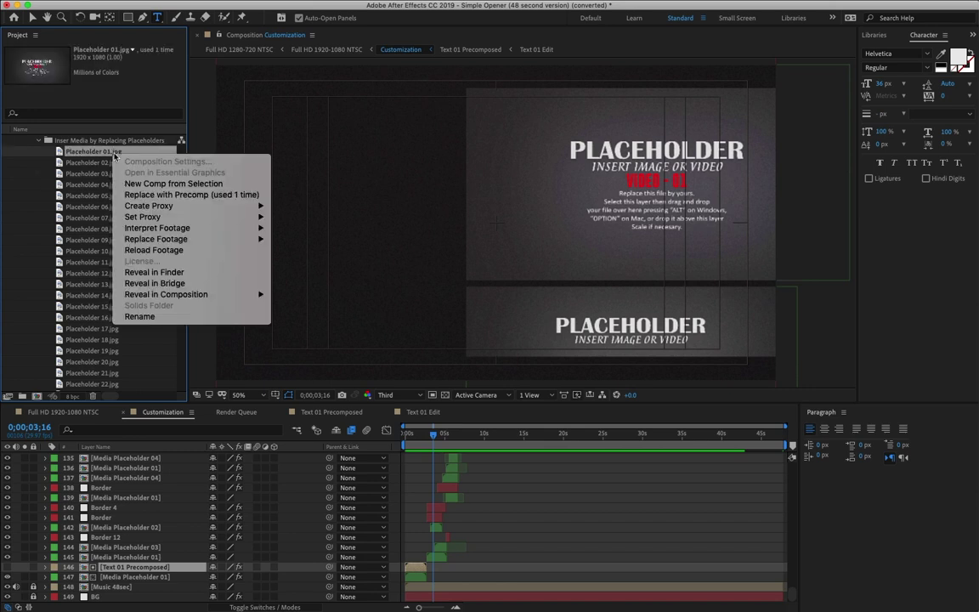
mouse_move(251, 240)
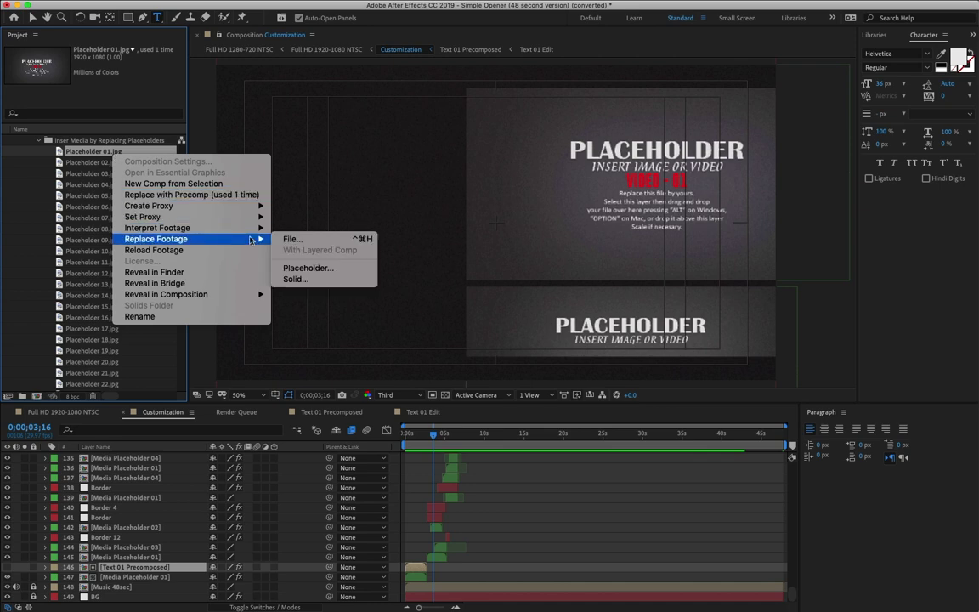
click(324, 244)
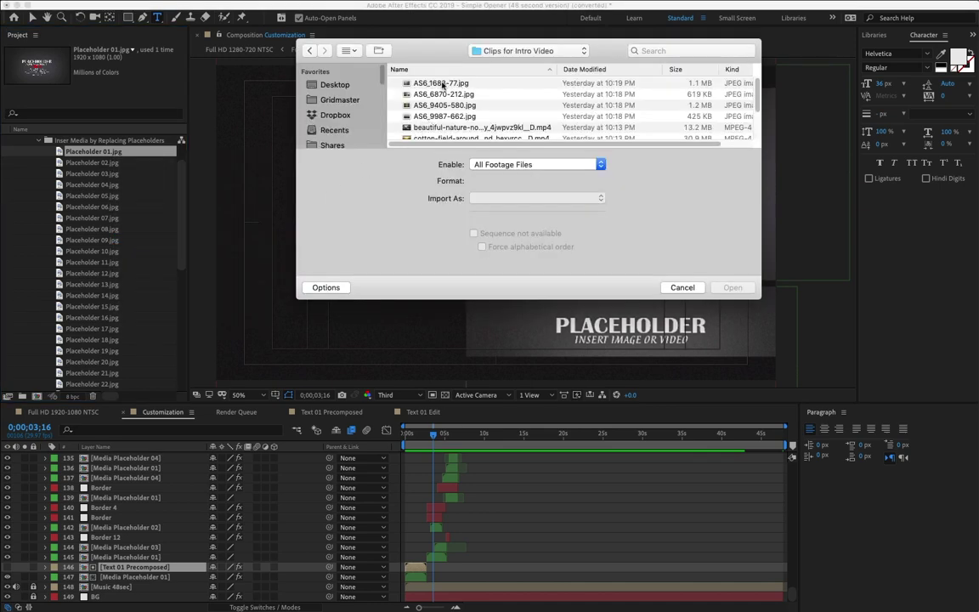
click(442, 84)
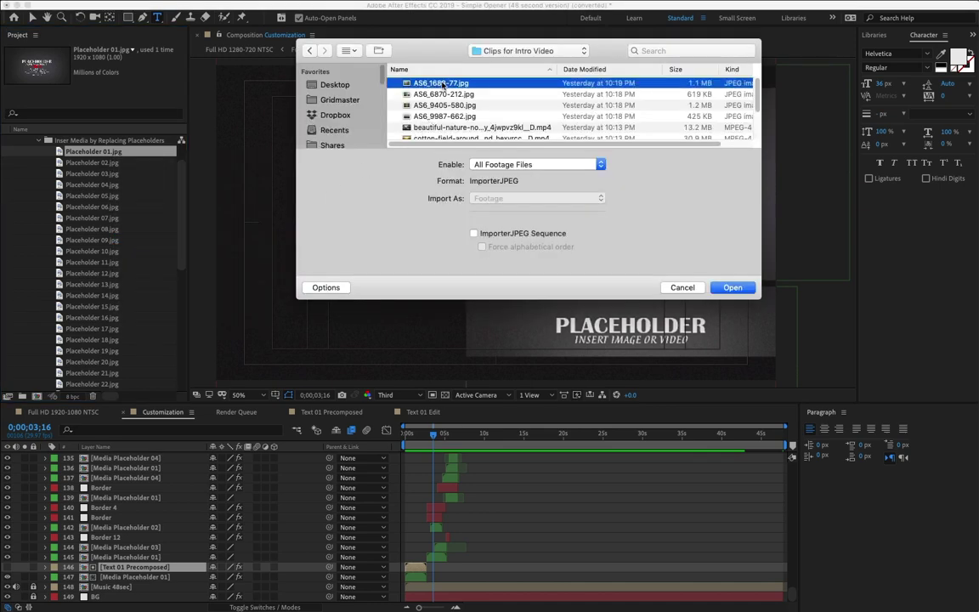
click(733, 288)
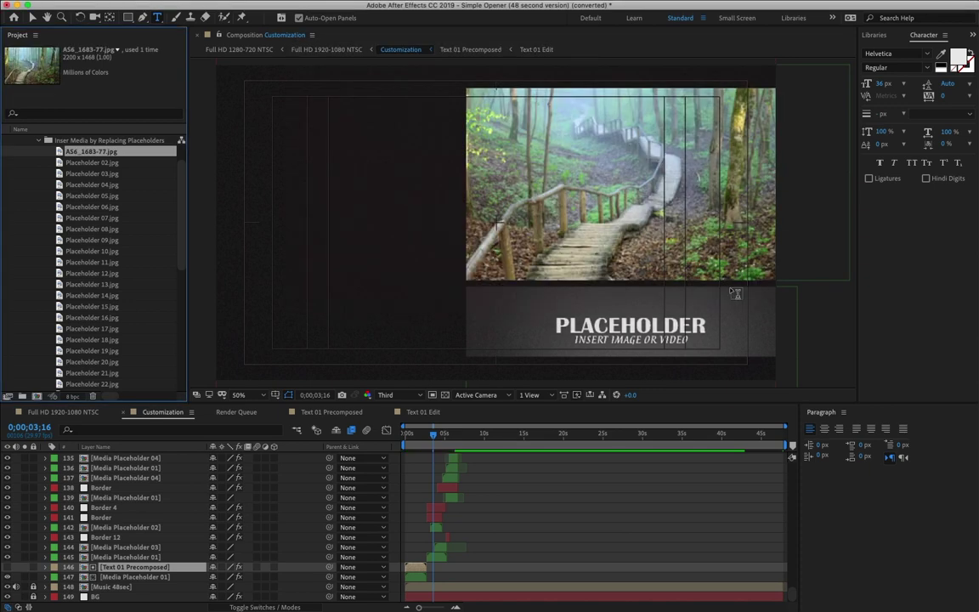
Step: Select the forest image layer, undoing an accidental empty text layer, and restore the Selection tool
click(570, 201)
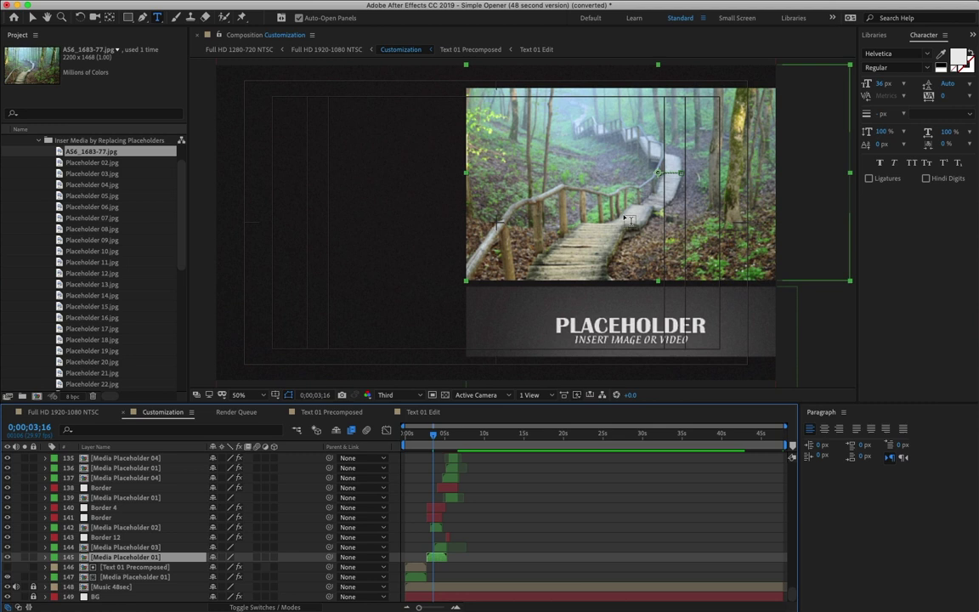
key(a)
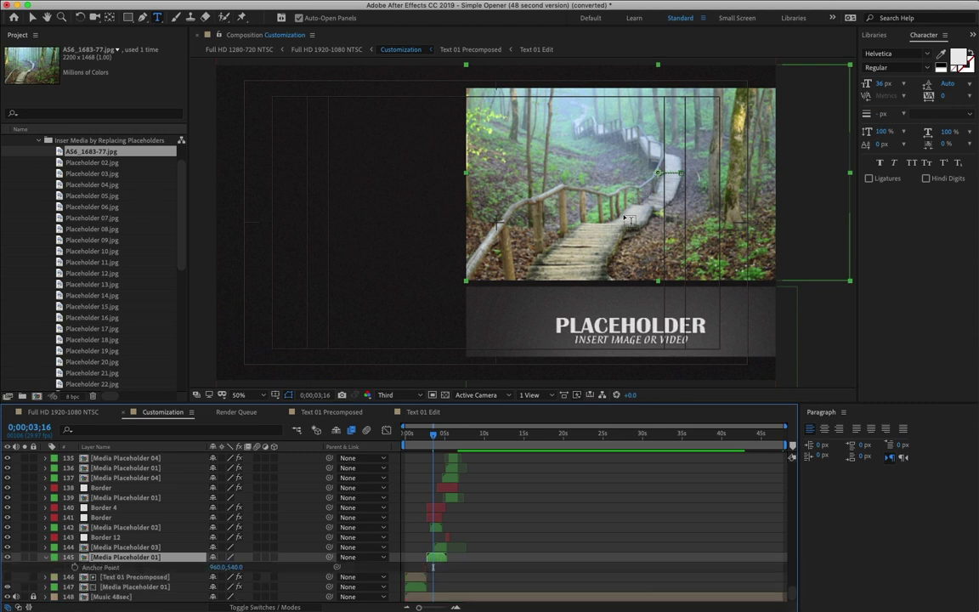
click(628, 219)
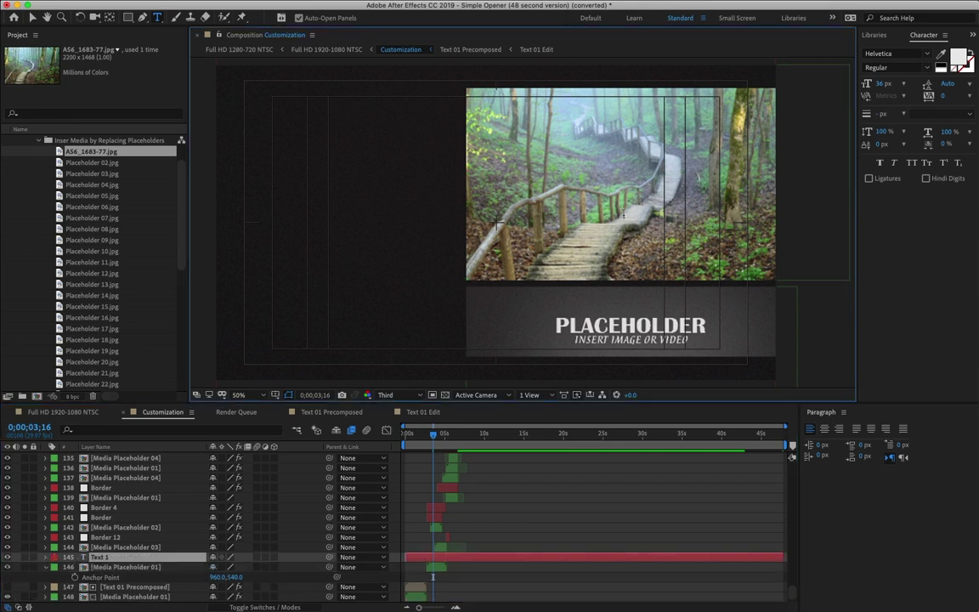
key(ctrl+z)
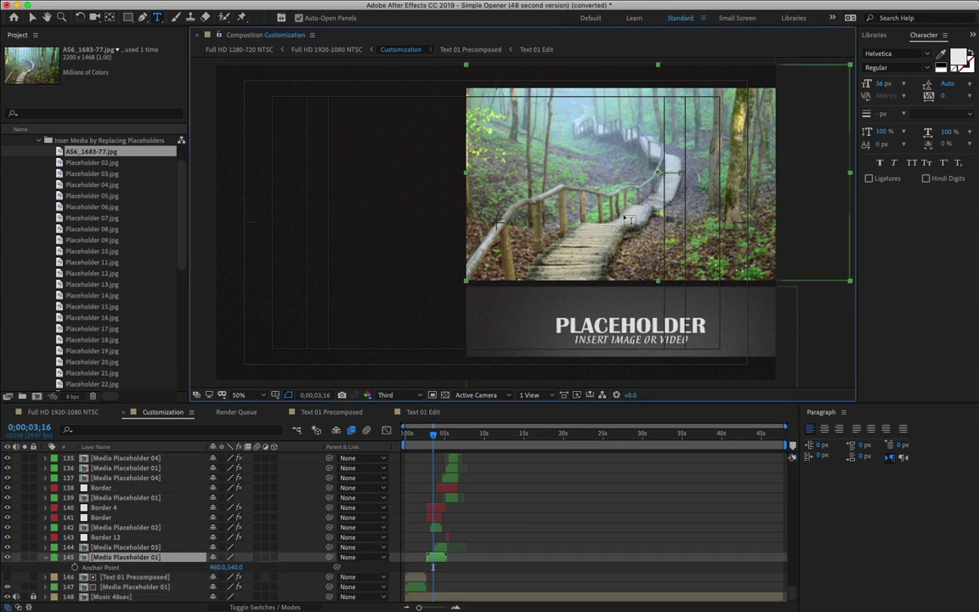
key(v)
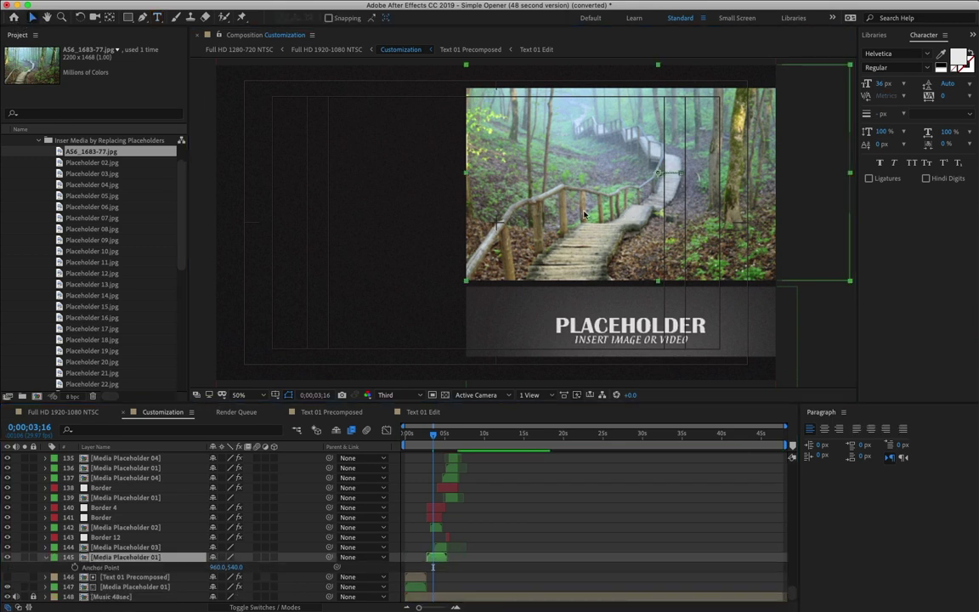
Step: Reposition the forest photo inside Media Placeholder 01 so it covers the black band
double_click(527, 194)
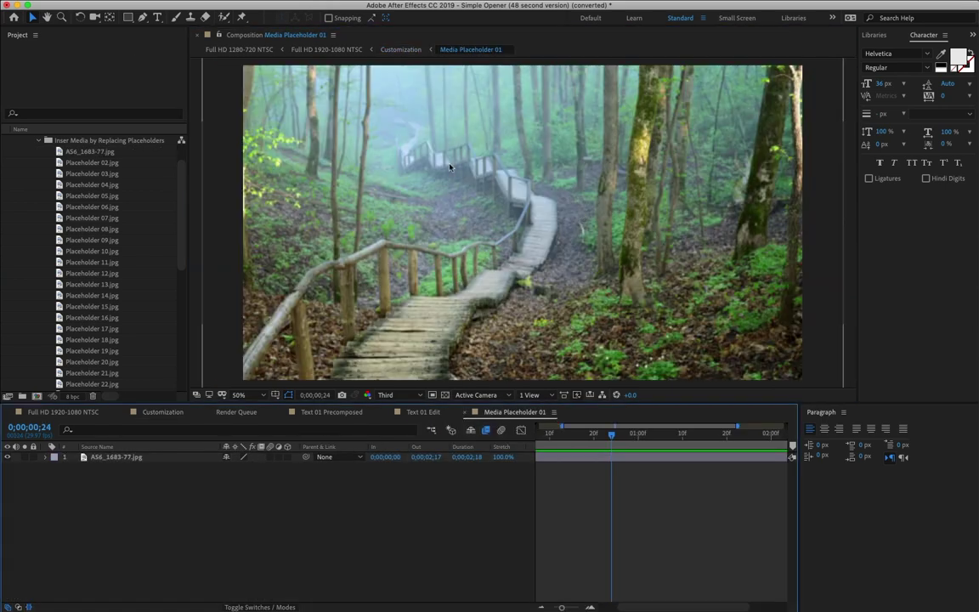
drag(451, 168, 228, 116)
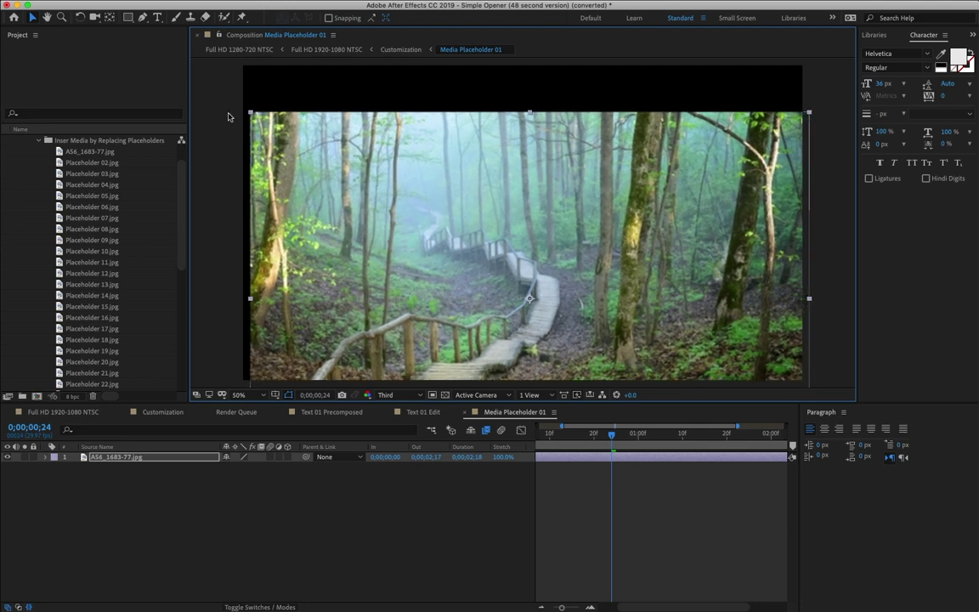
drag(372, 214, 368, 172)
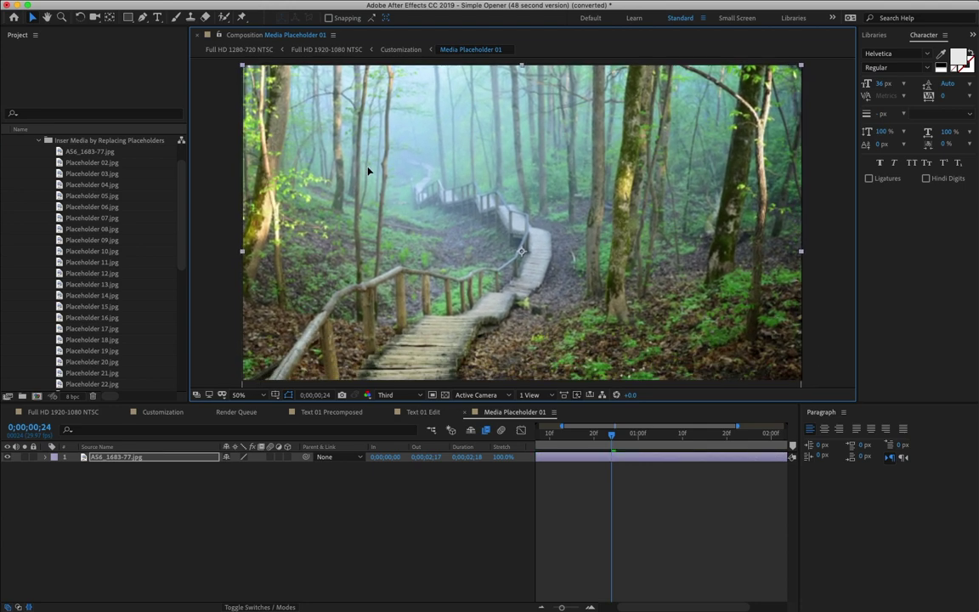
click(401, 49)
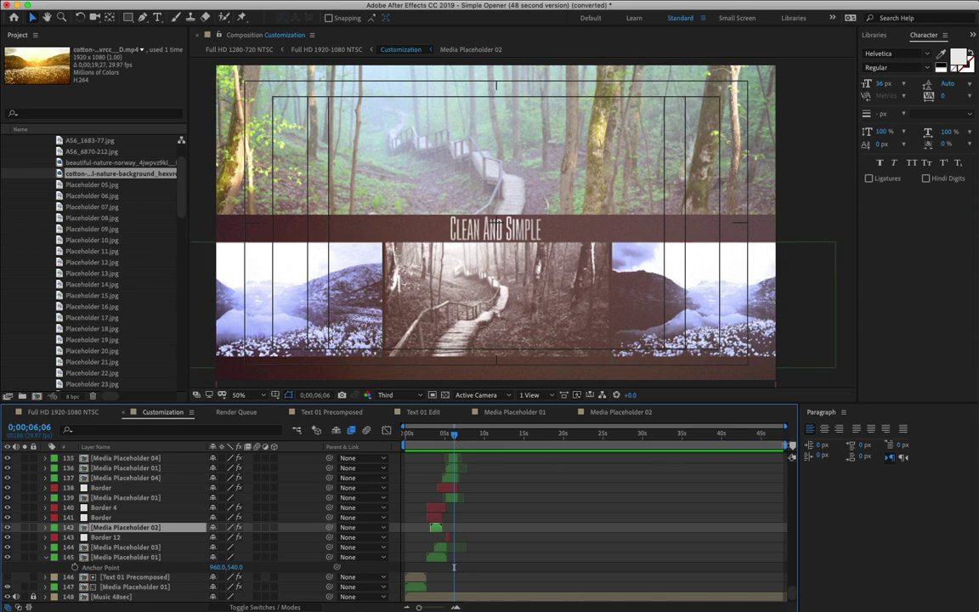
Step: Shorten the timeline work area by dragging its end bracket left
drag(785, 445, 453, 459)
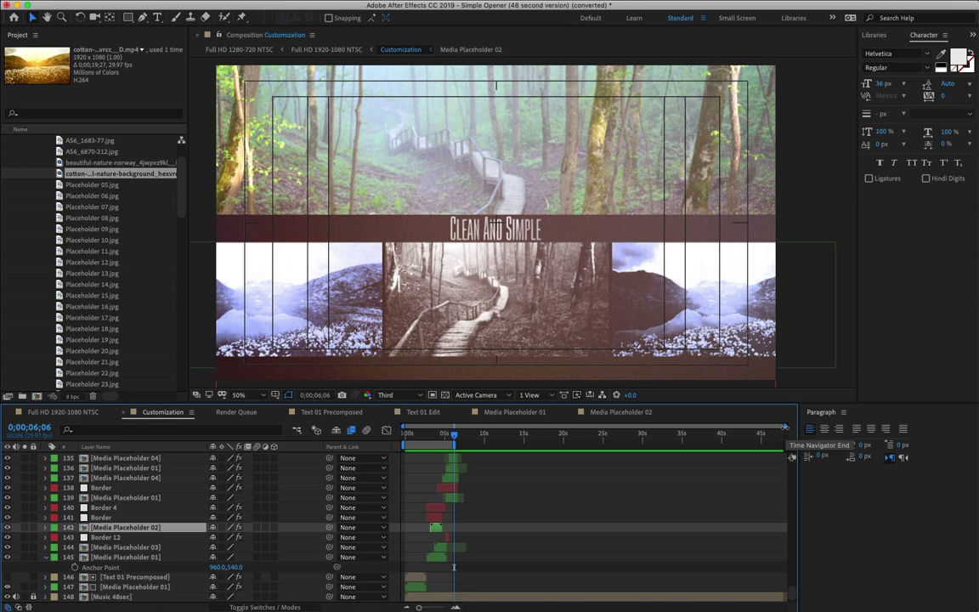
Step: Queue the Customization composition for render with QuickTime output and start rendering
click(85, 1)
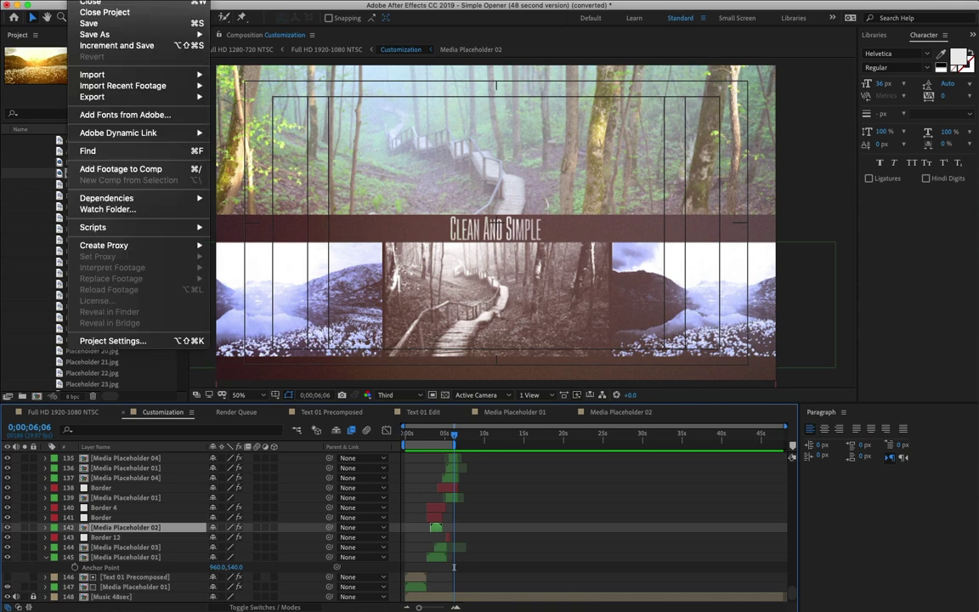
mouse_move(146, 96)
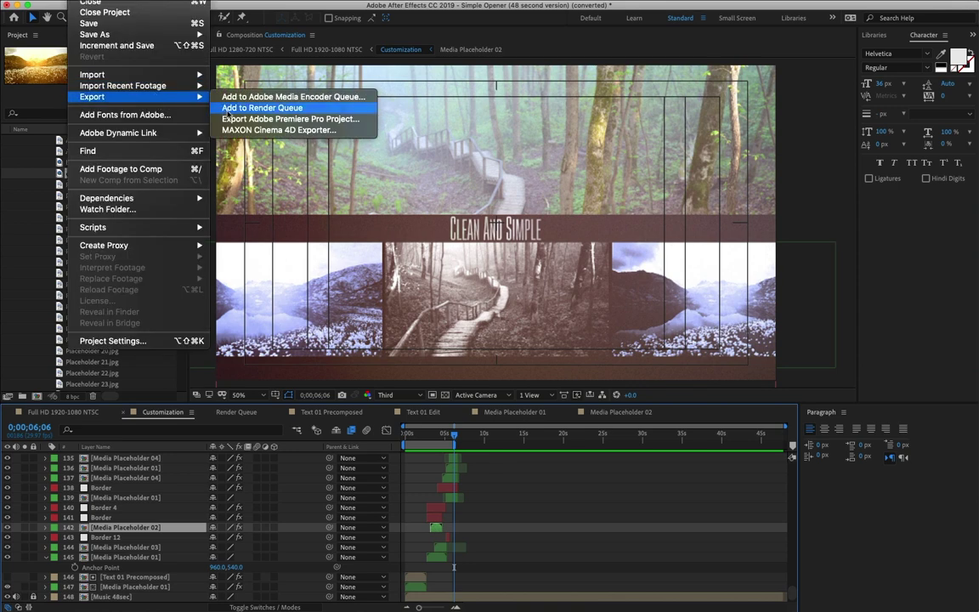
click(255, 108)
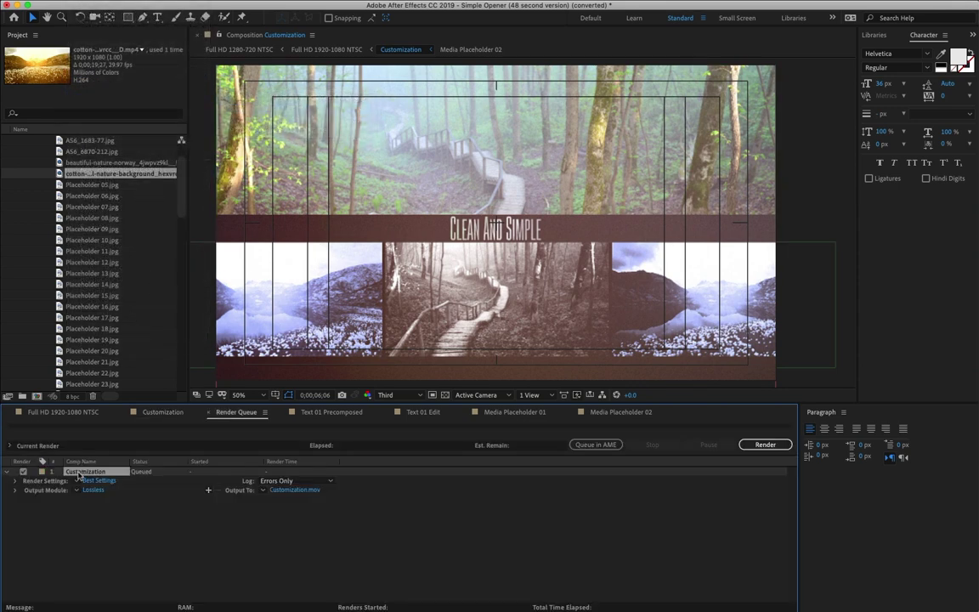
click(16, 481)
click(76, 482)
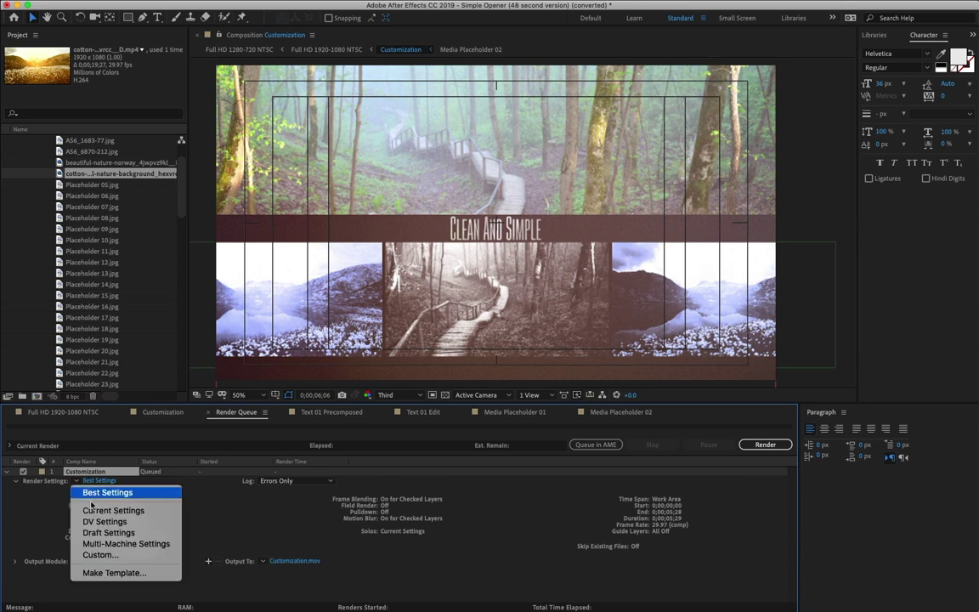
click(100, 555)
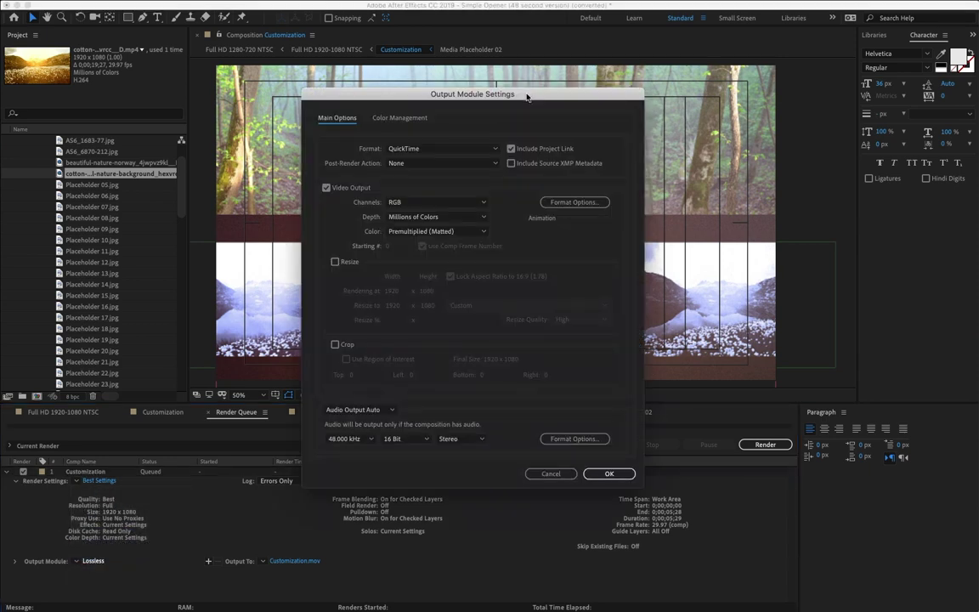
click(609, 474)
click(765, 444)
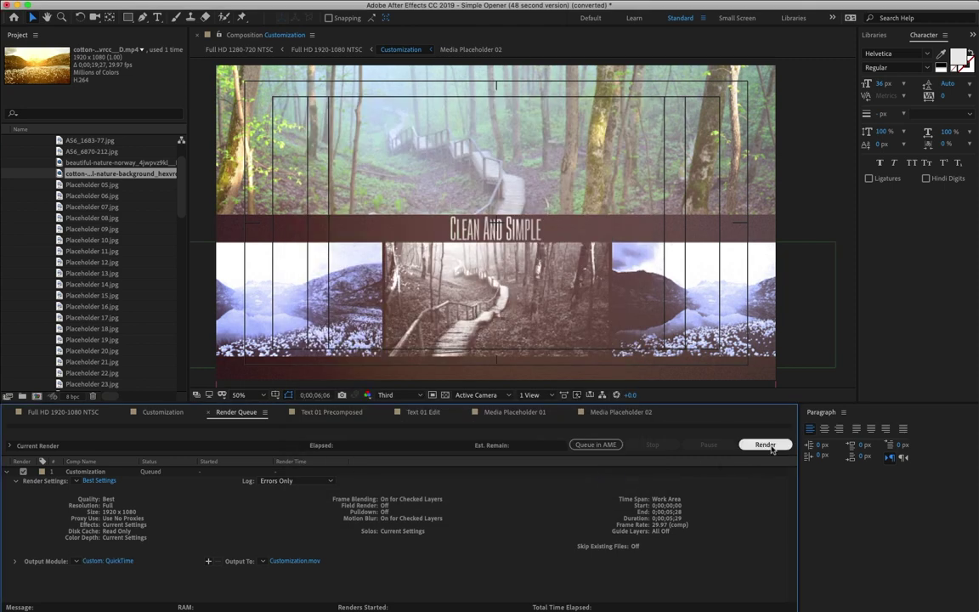